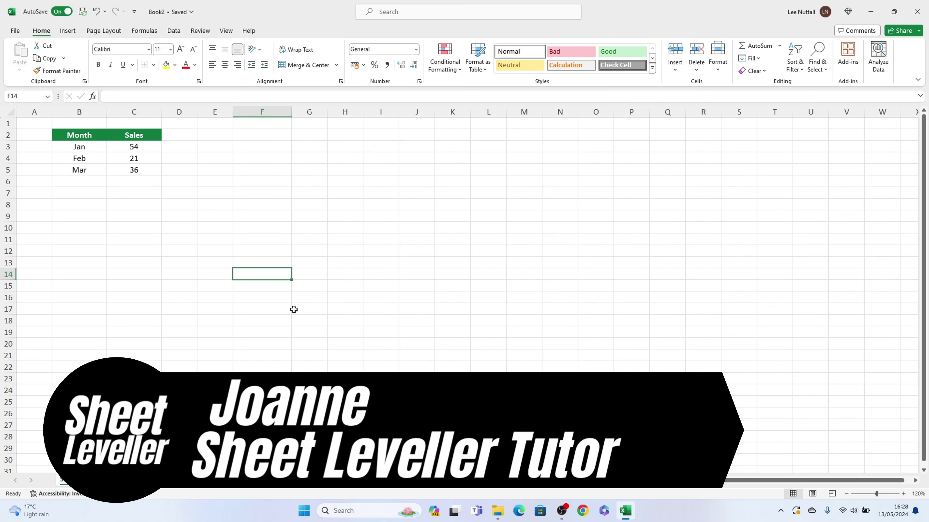
Step: Apply Outside Borders to the Month/Sales table in B2:C5
left_click(668, 413)
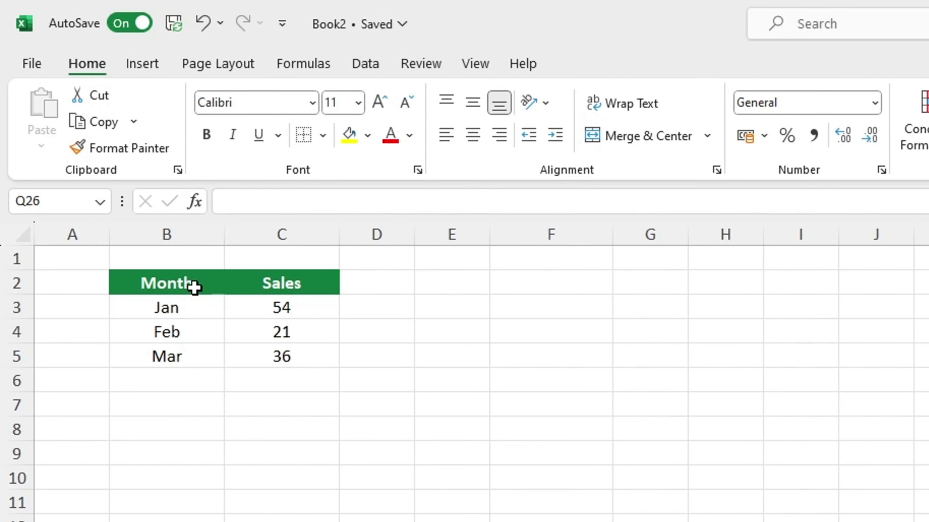
left_click_drag(193, 287, 265, 356)
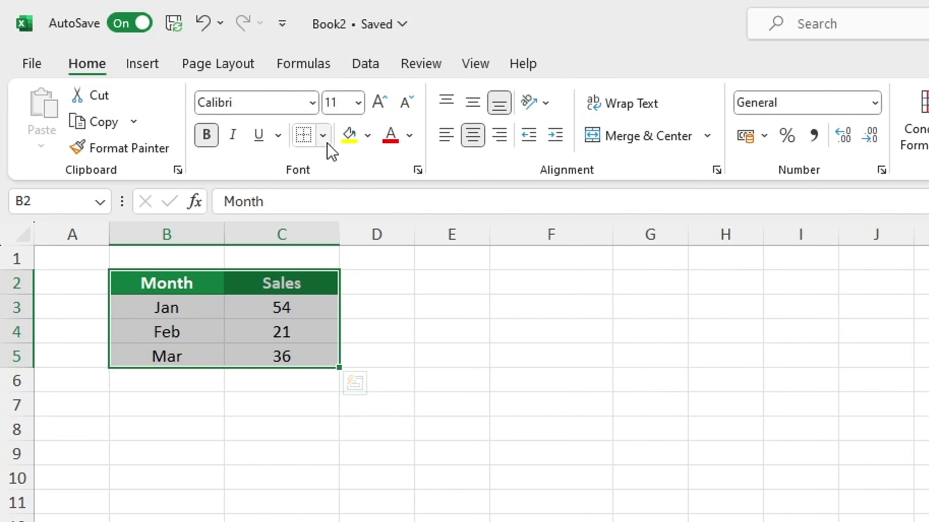
left_click(323, 136)
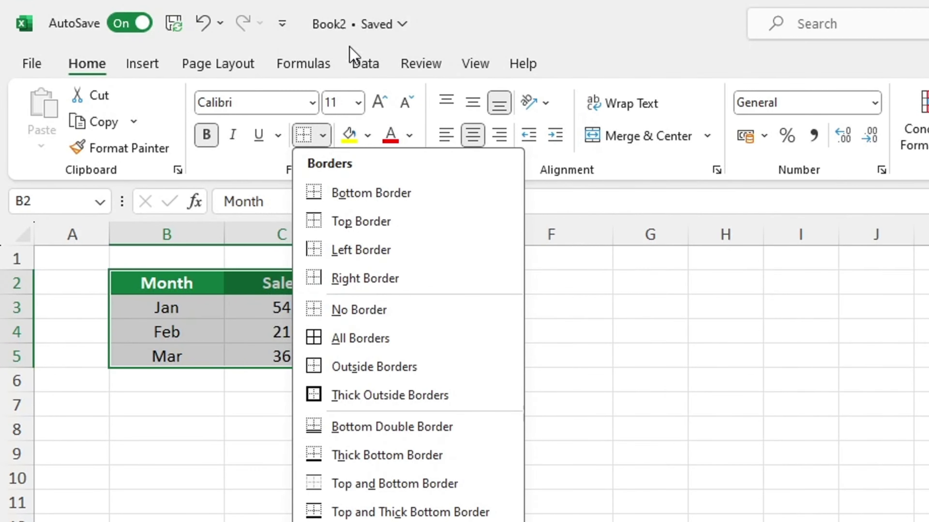
left_click(431, 360)
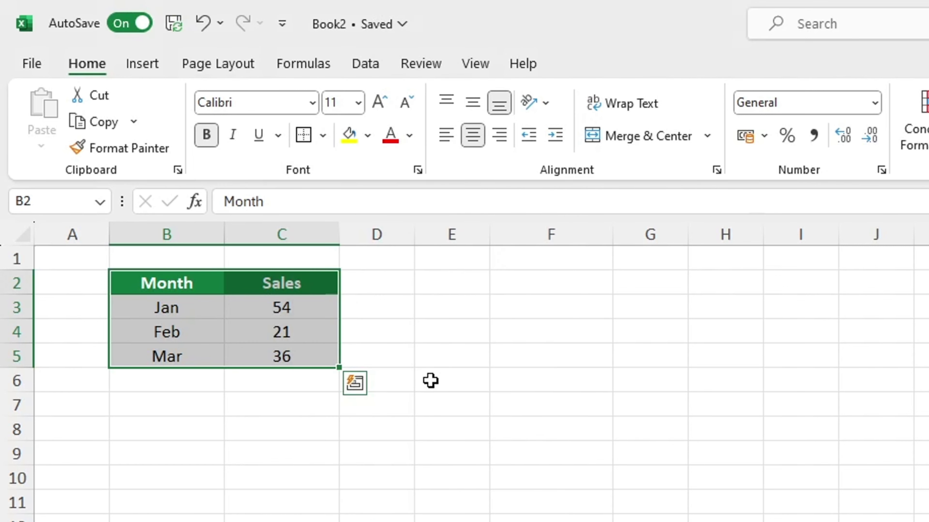
left_click(454, 457)
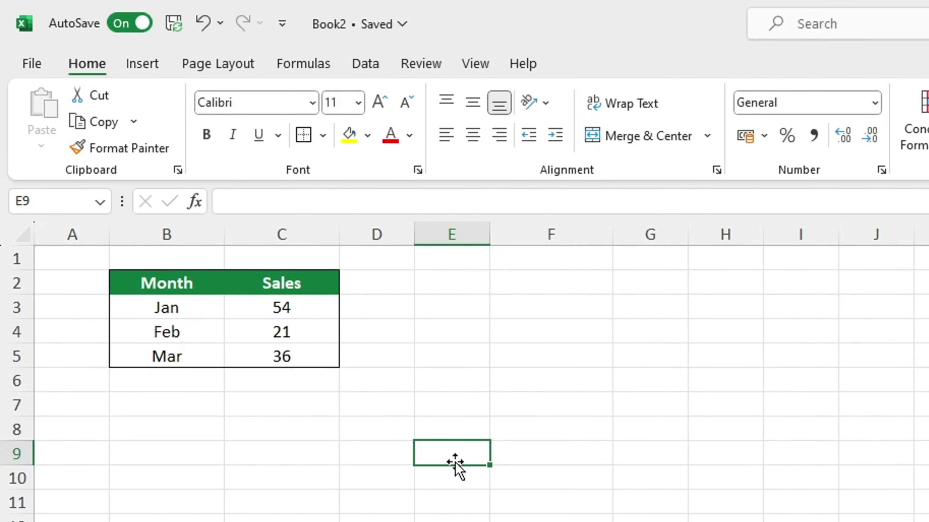
Step: Apply All Borders to B2:C5 so thin lines divide every row and column
left_click_drag(162, 290, 280, 353)
left_click(322, 136)
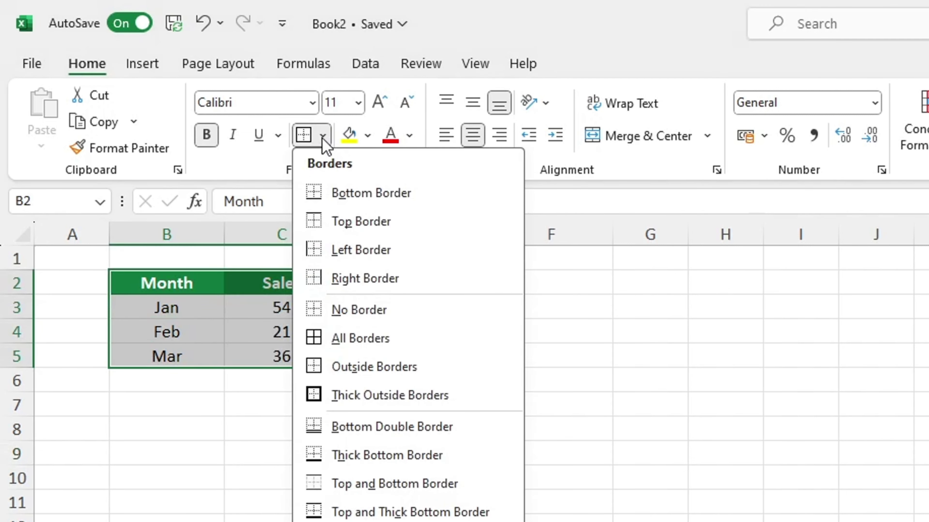
left_click(424, 338)
left_click(476, 464)
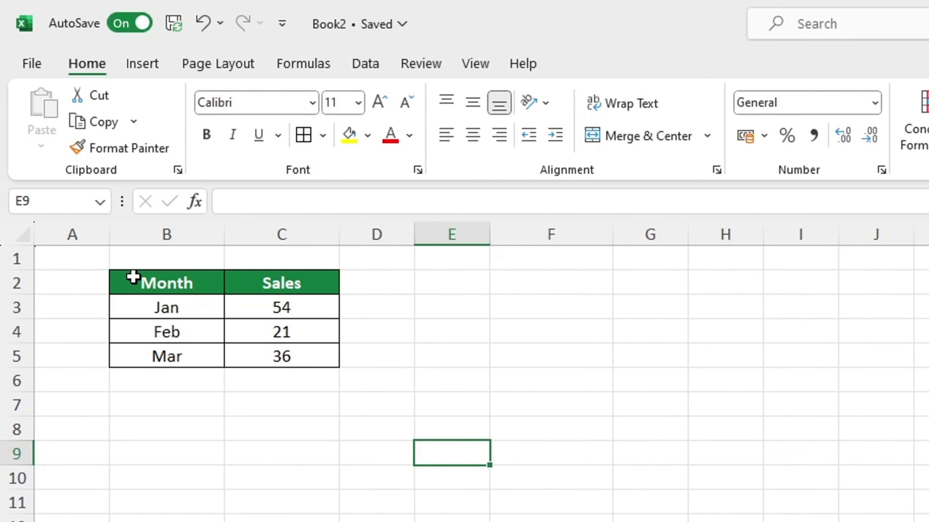
left_click_drag(133, 276, 299, 354)
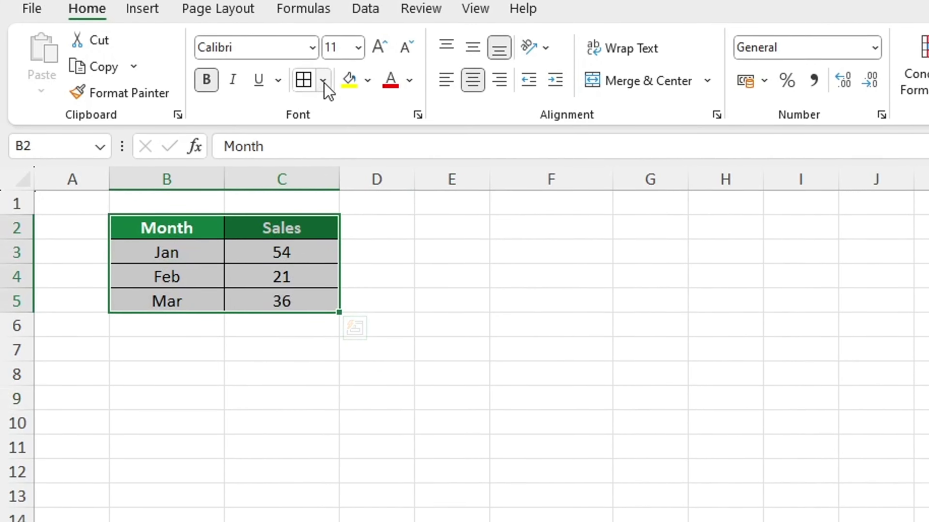
left_click(324, 80)
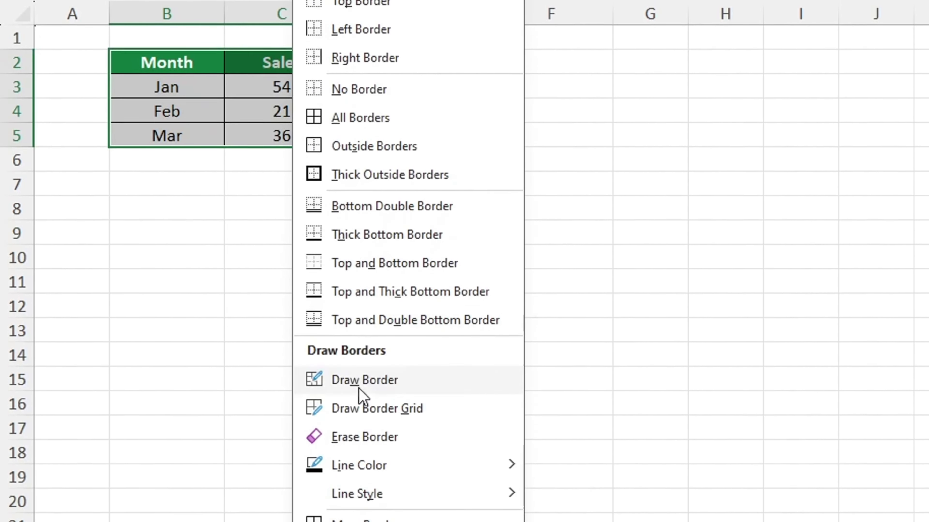
Step: In More Borders, apply a double-line outline to the table, then pick a dotted line style
left_click(413, 475)
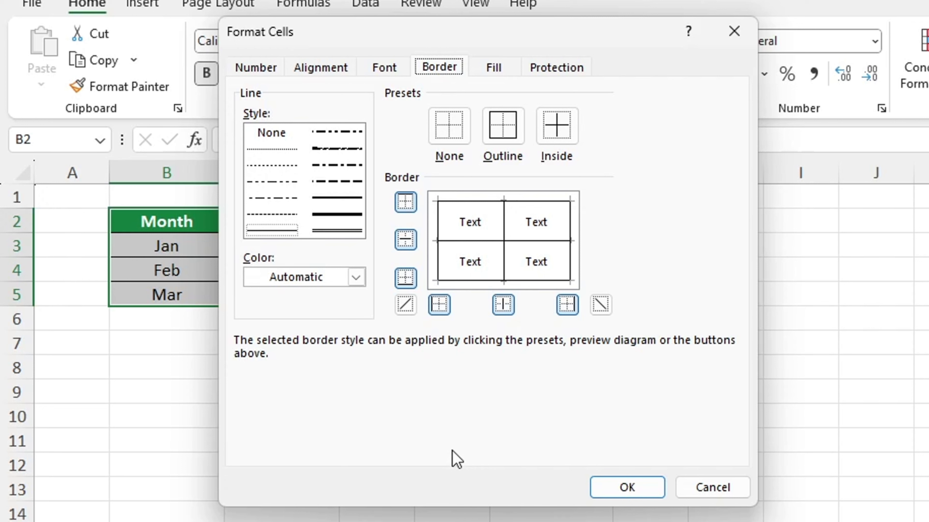
left_click(329, 231)
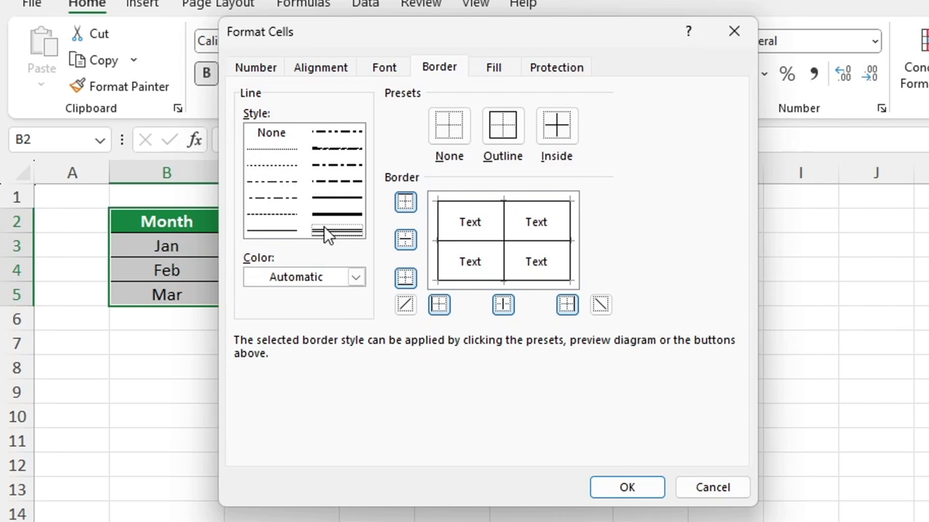
left_click(501, 126)
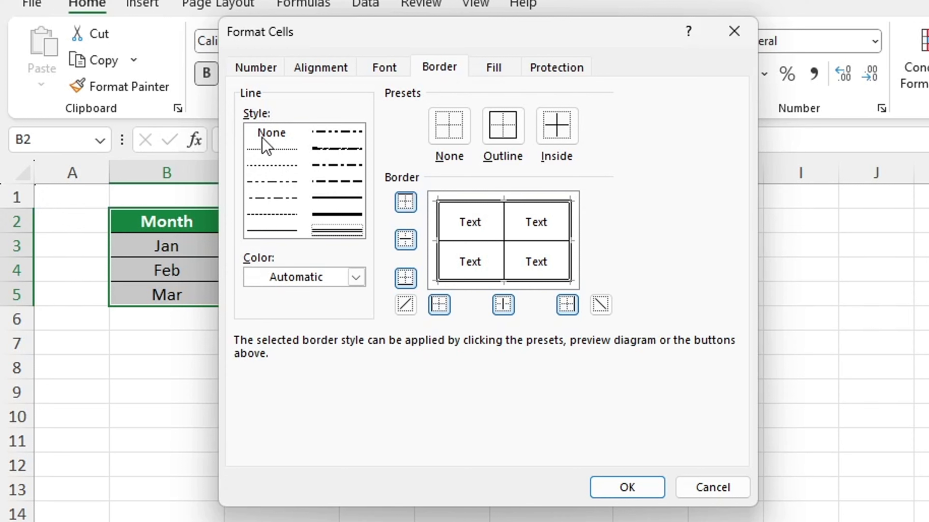
left_click(270, 165)
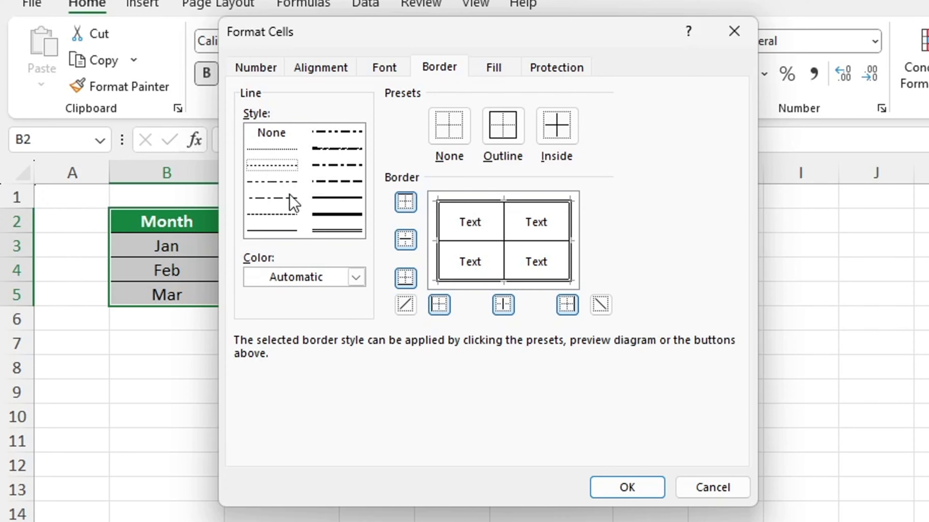
Step: Make the table's inner horizontal and vertical borders light blue dash-dot lines and confirm
left_click(358, 279)
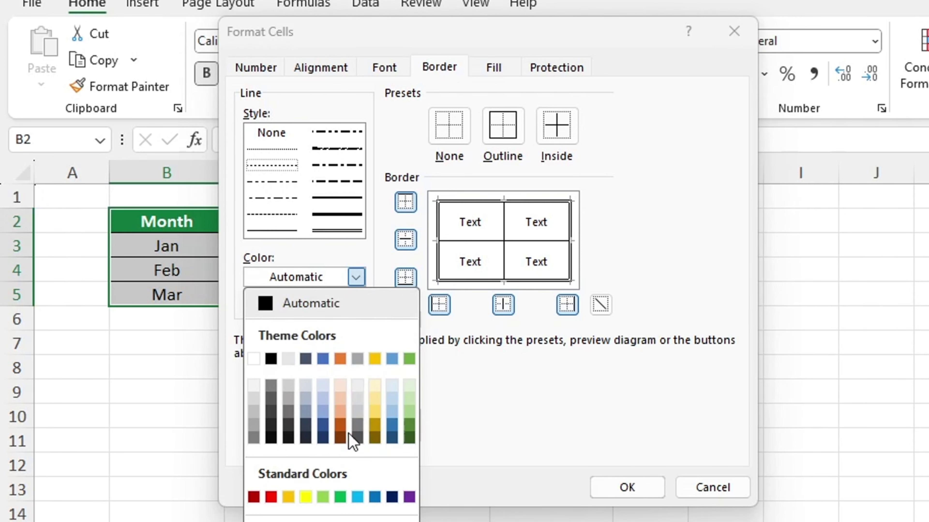
left_click(357, 496)
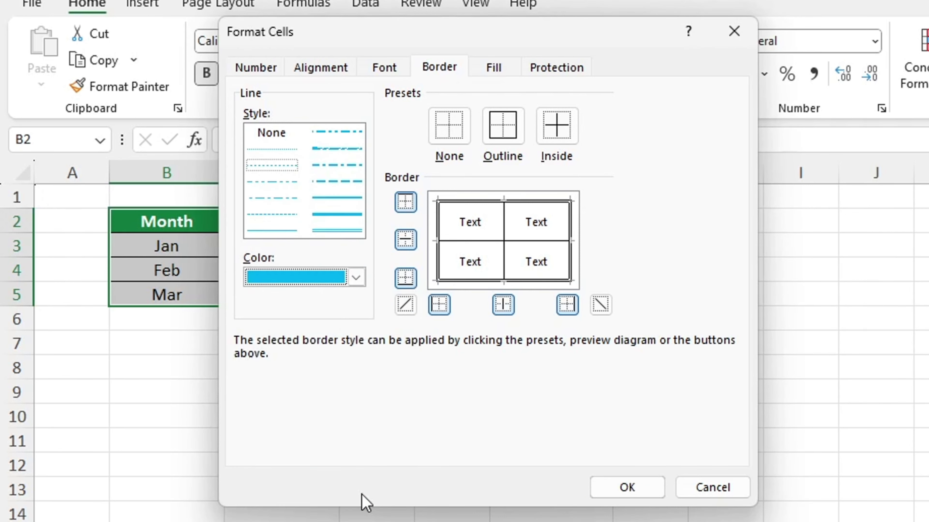
left_click(560, 135)
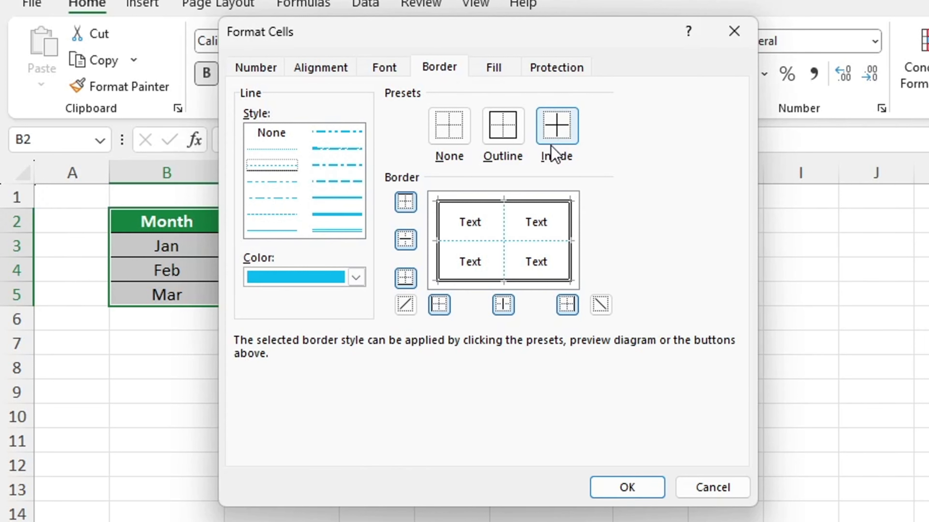
left_click(336, 165)
left_click(404, 240)
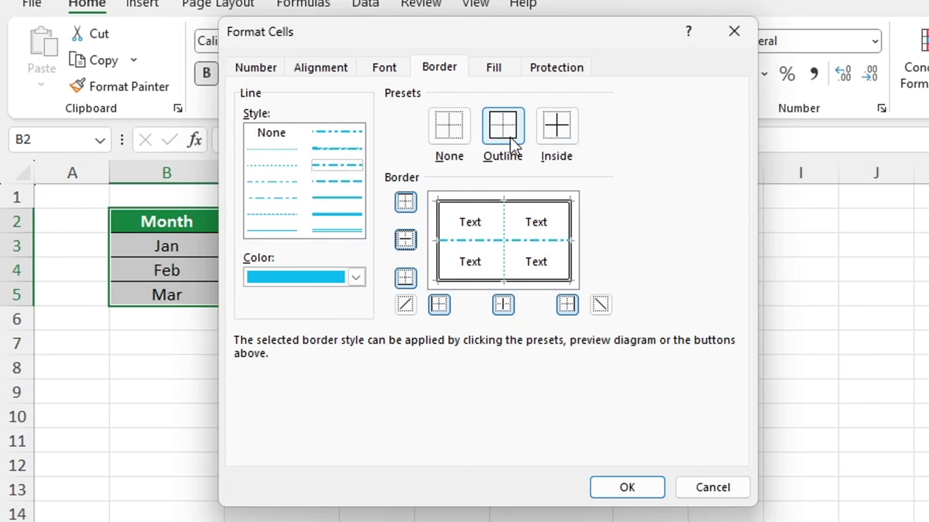
left_click(512, 306)
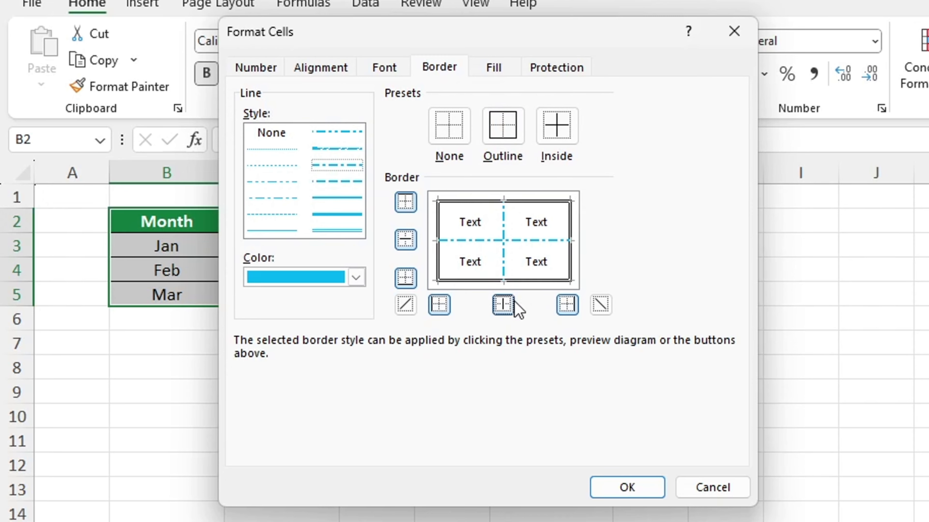
left_click(616, 494)
left_click(600, 491)
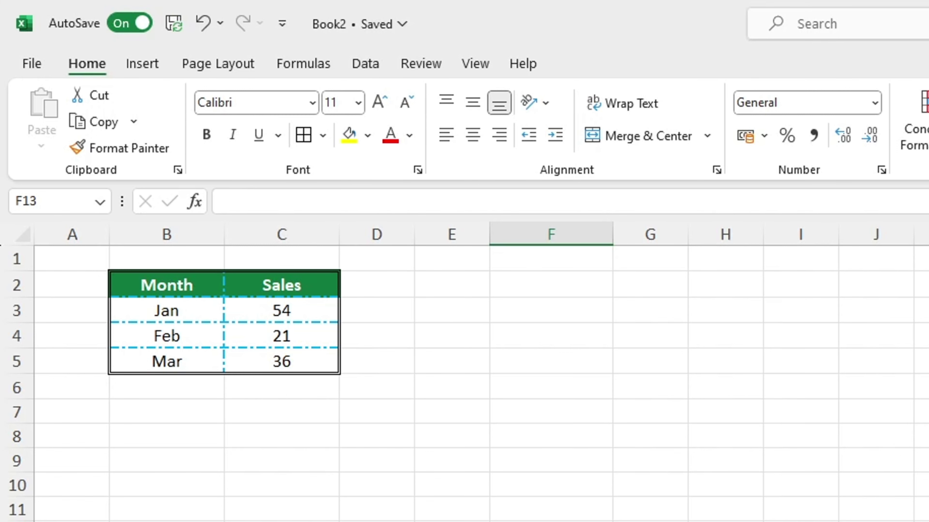
Step: Use Erase Border to remove the vertical dash-dot line between the Month and Sales columns
left_click(323, 136)
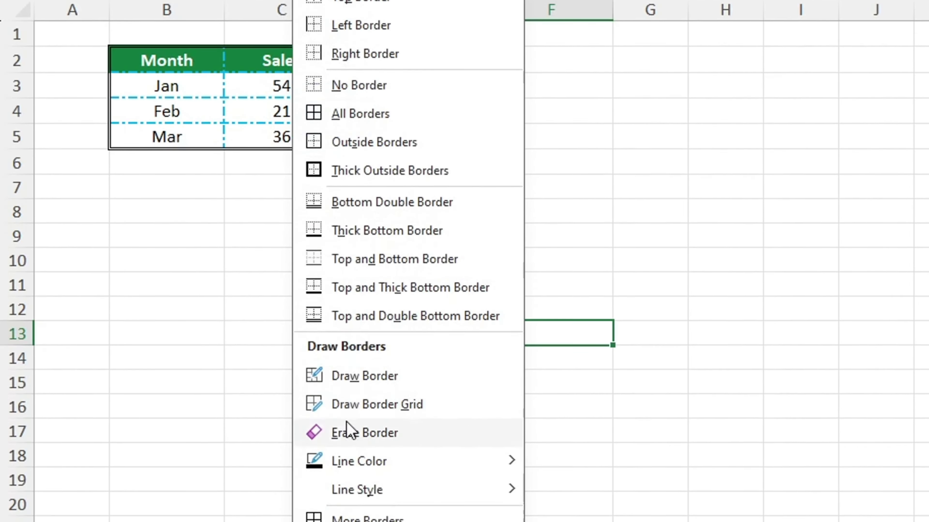
left_click(348, 430)
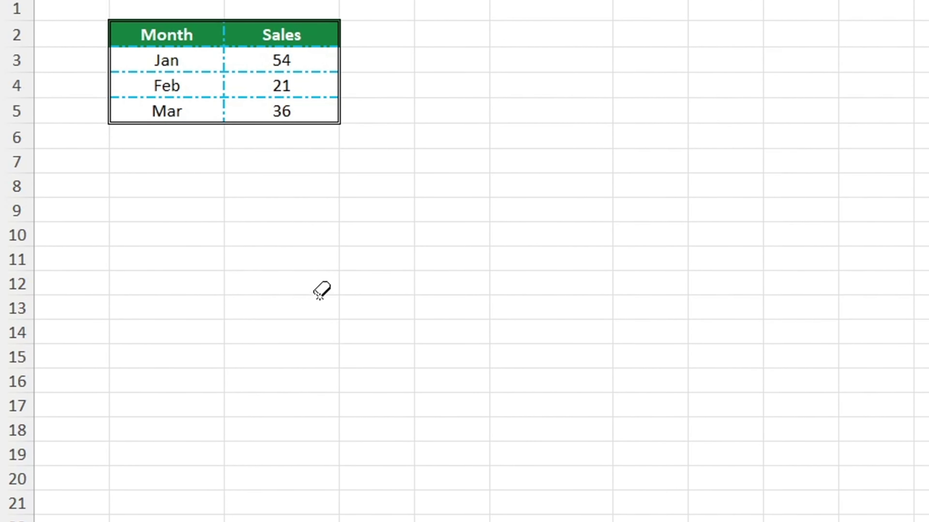
left_click_drag(223, 116, 232, 30)
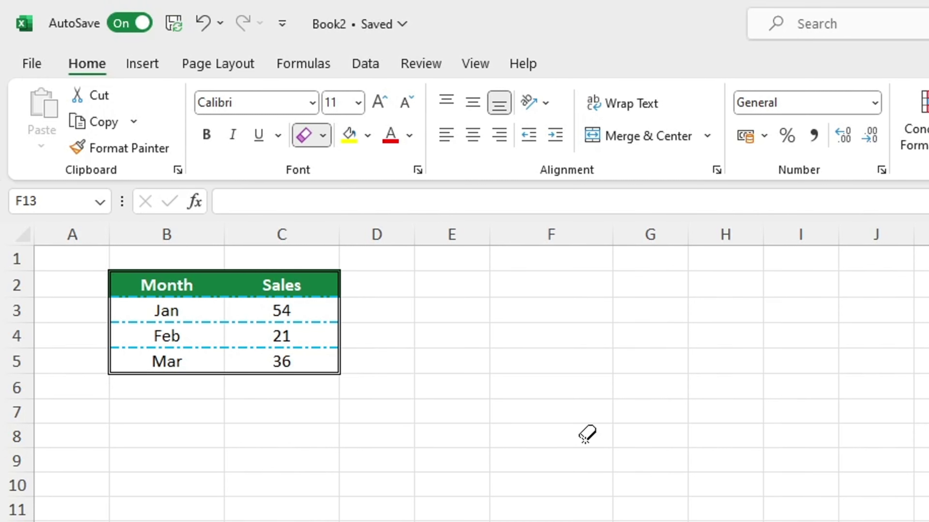
key("Escape")
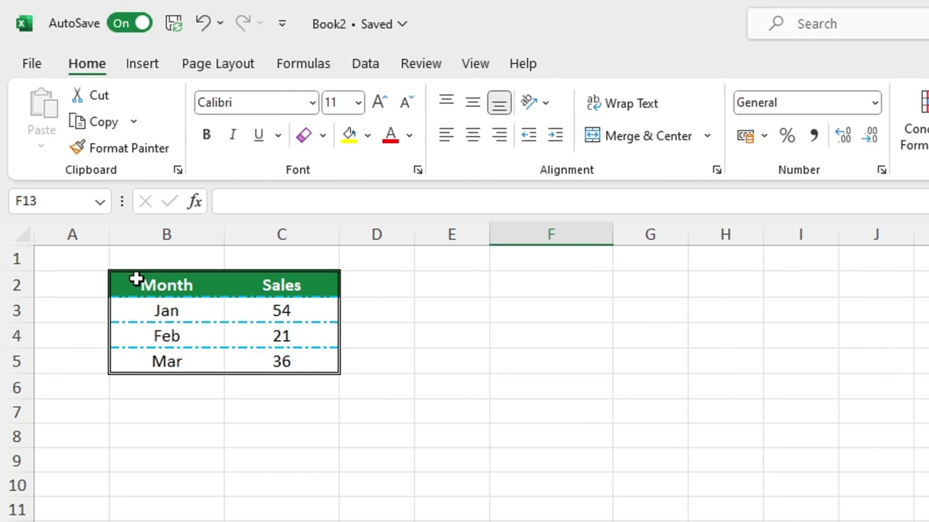
Step: Apply No Border to B2:C5, leaving only the green header fill and values
left_click_drag(136, 279, 275, 357)
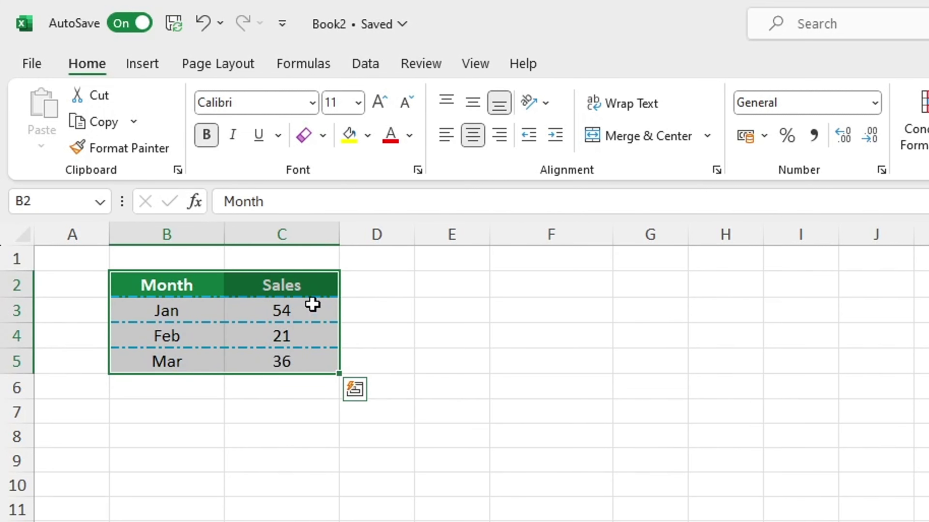
left_click(322, 136)
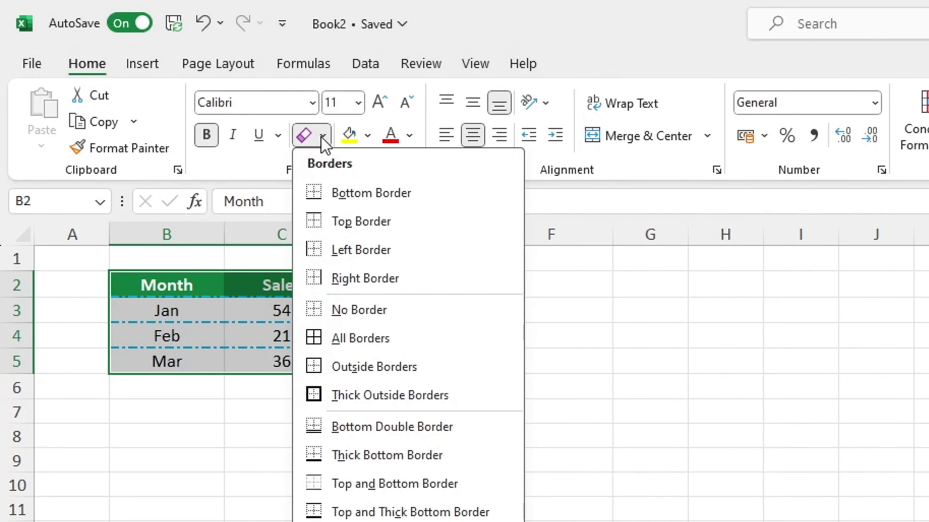
left_click(351, 309)
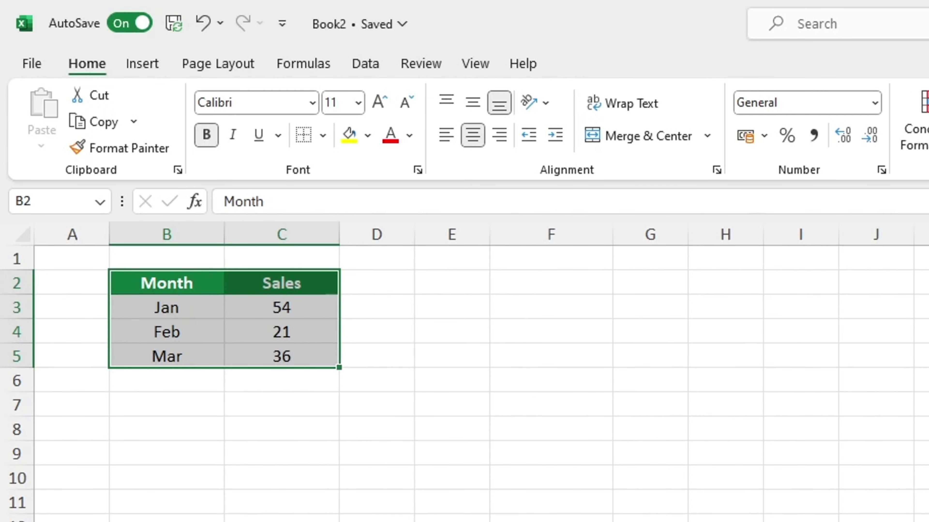
left_click(801, 521)
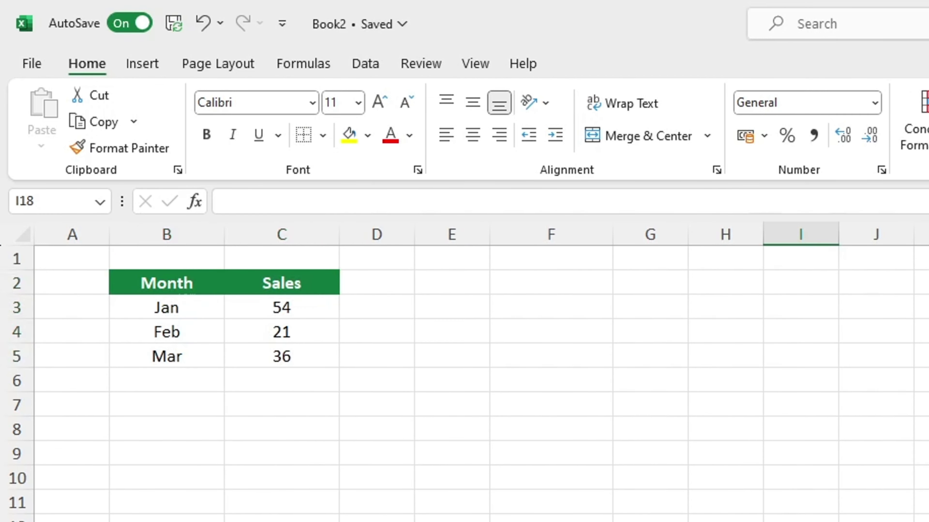